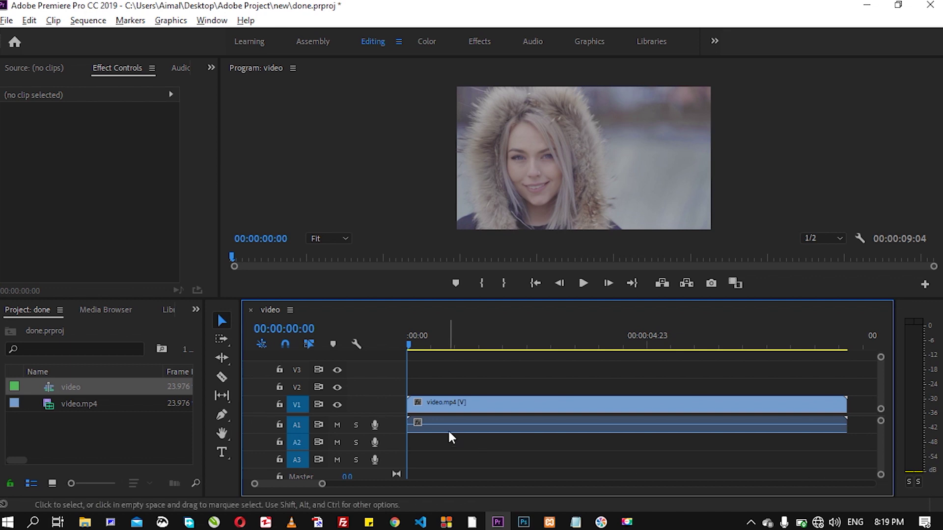
Preview the clip, then bring up the Effects panel from the panel menu.
mouse_move(411, 344)
mouse_down()
mouse_move(563, 353)
mouse_move(407, 348)
mouse_up()
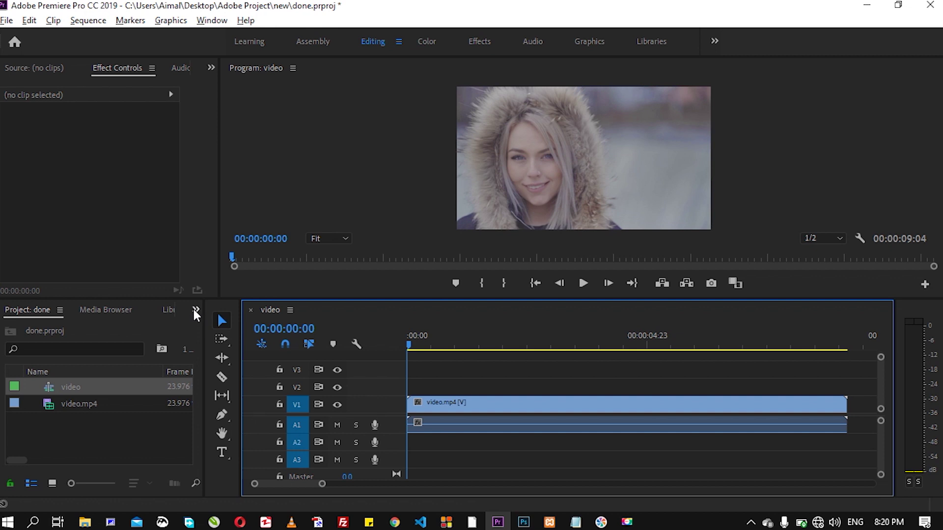
click(196, 310)
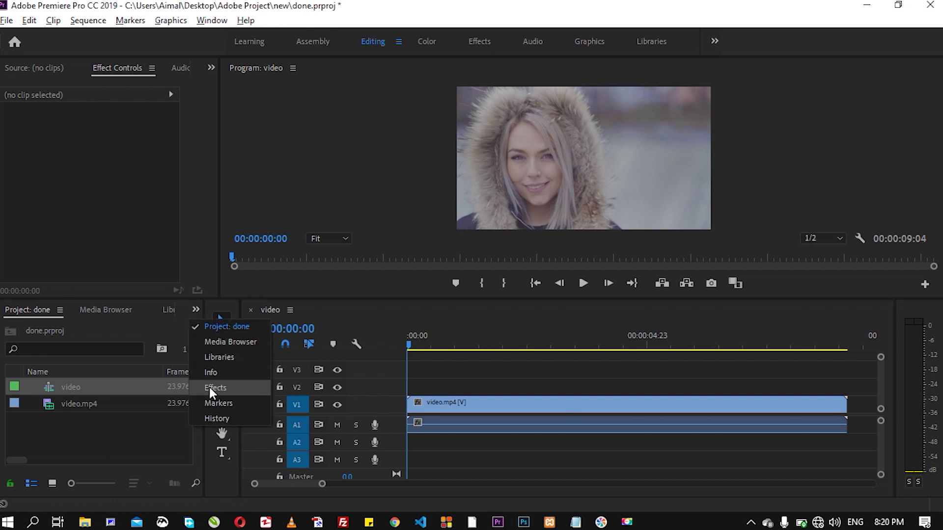
click(223, 387)
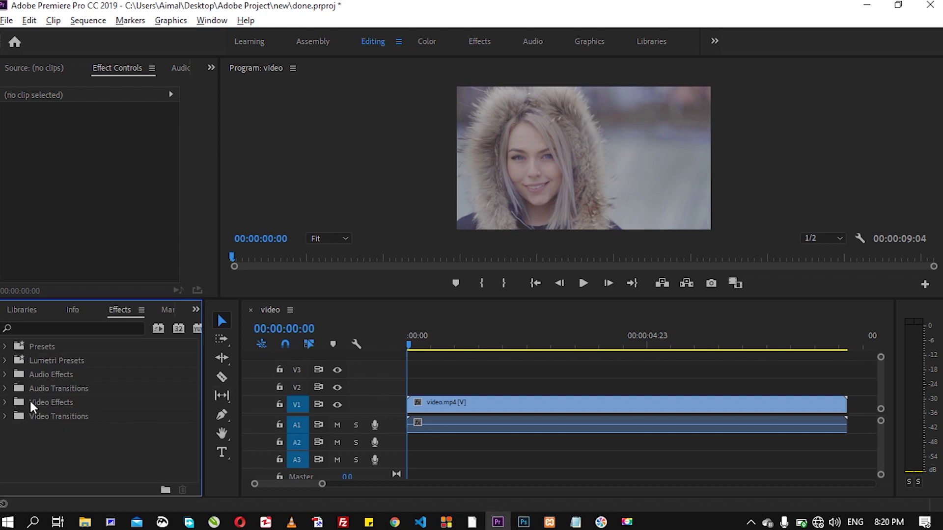
Expand Video Effects and then Blur & Sharpen to reveal Gaussian Blur.
click(4, 403)
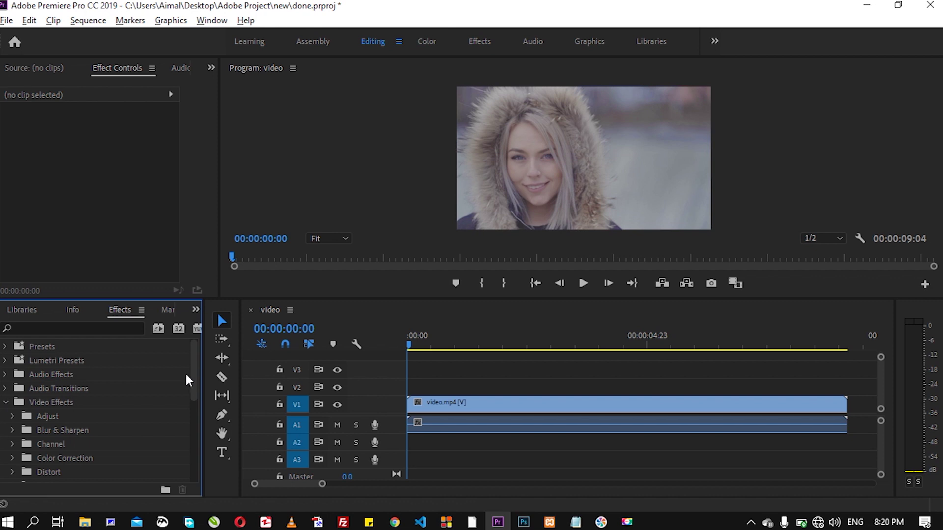
scroll(191, 385, down, 3)
scroll(199, 398, down, 2)
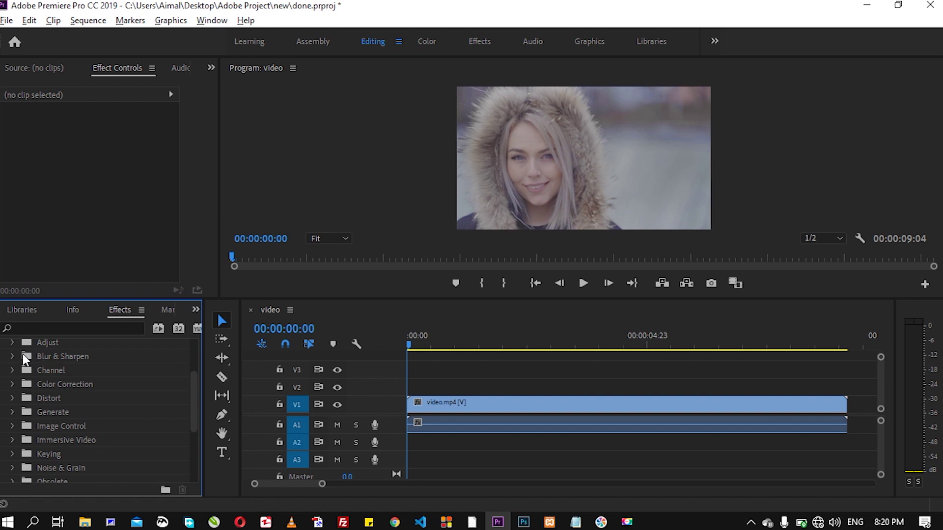
double_click(26, 358)
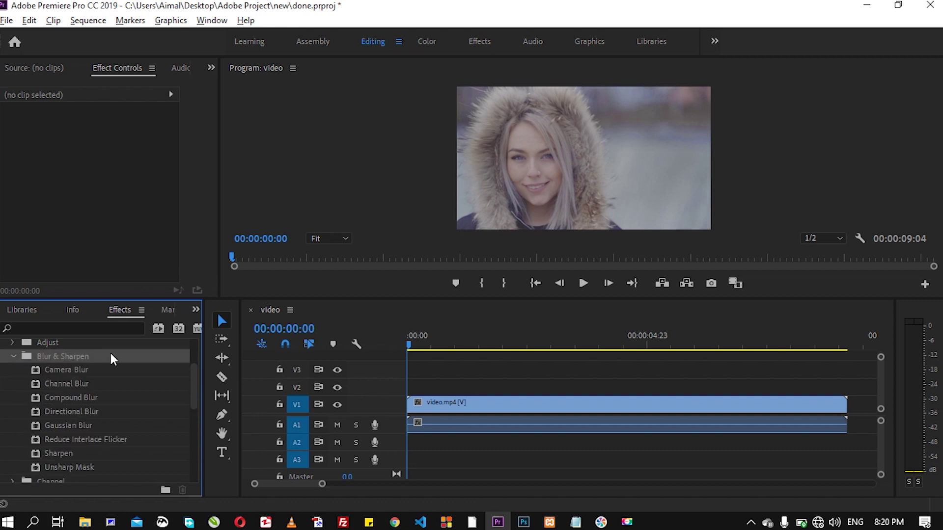
scroll(197, 380, down, 2)
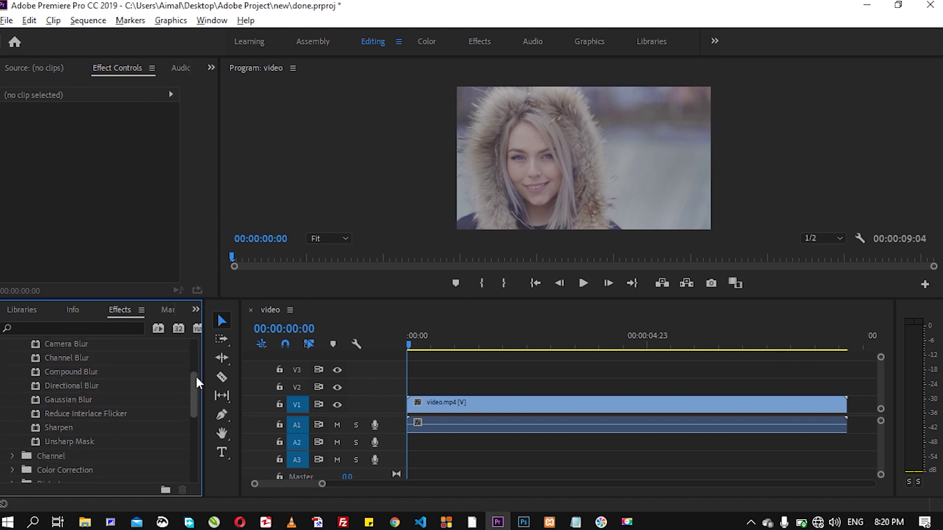
scroll(196, 382, down, 1)
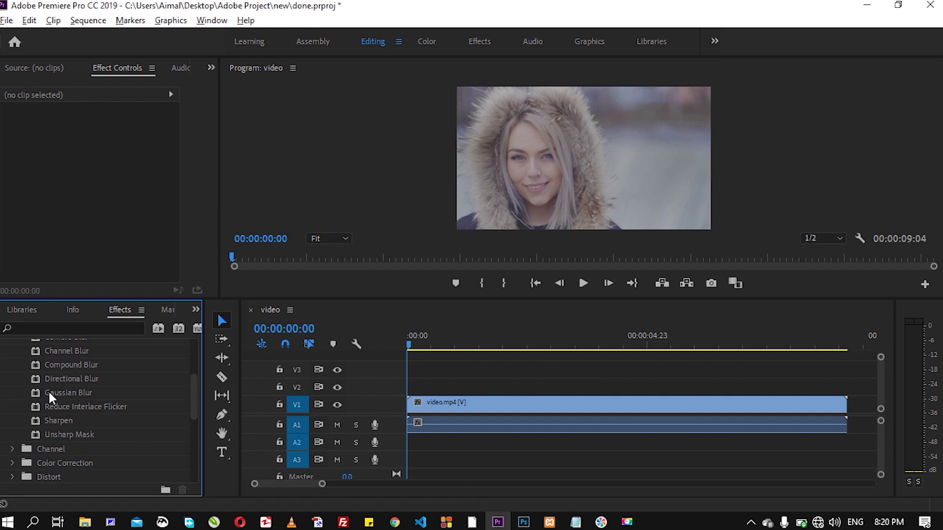
Apply Gaussian Blur to the video.mp4 clip in the timeline.
mouse_move(69, 393)
mouse_down()
mouse_move(333, 388)
mouse_move(444, 404)
mouse_up()
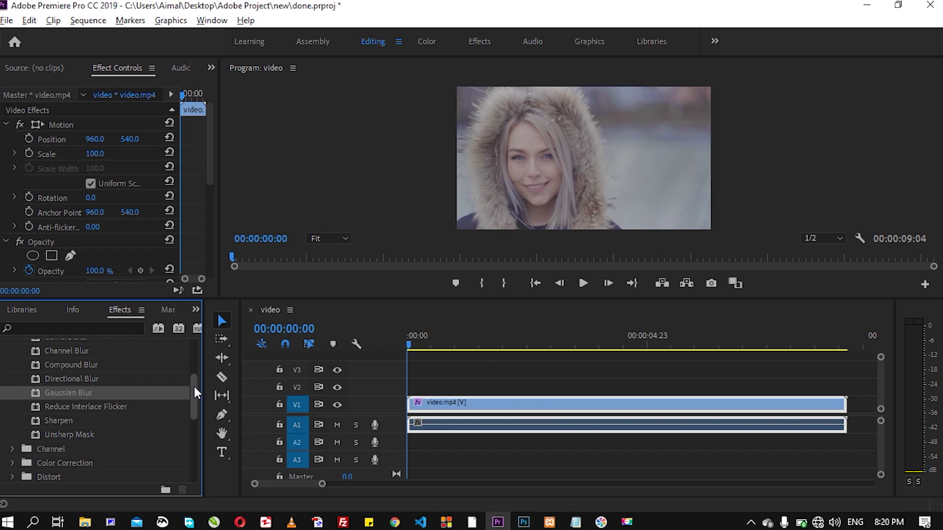
scroll(195, 379, up, 1)
drag(195, 379, 191, 356)
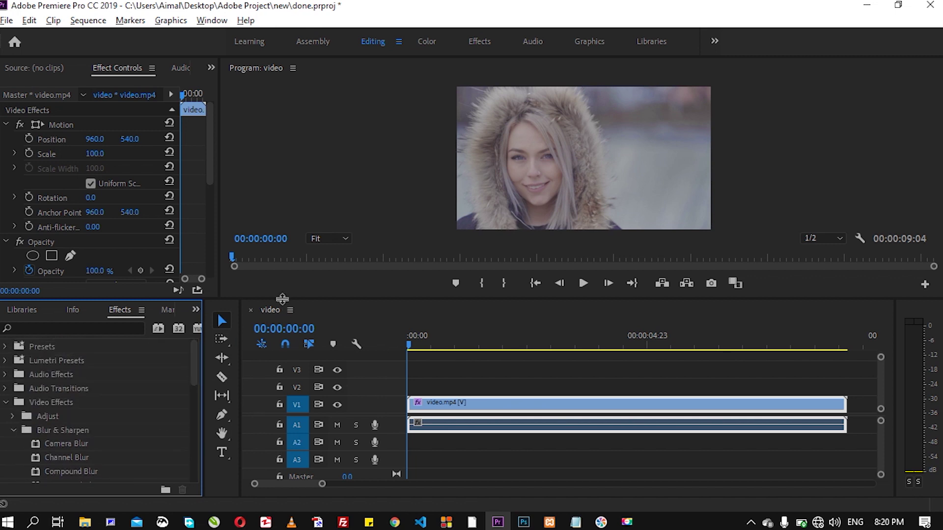
Resize the panel dividers so Effect Controls and the Program monitor are larger.
drag(282, 298, 288, 336)
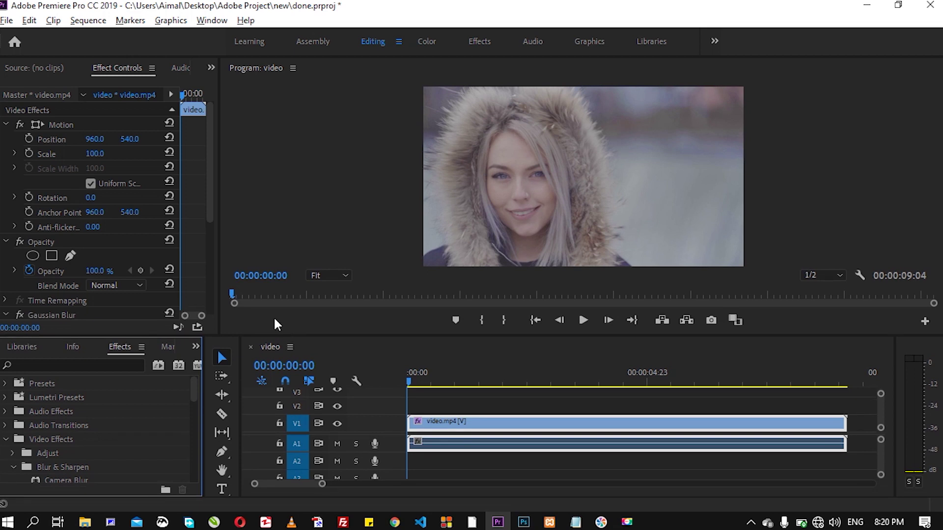
drag(218, 297, 284, 293)
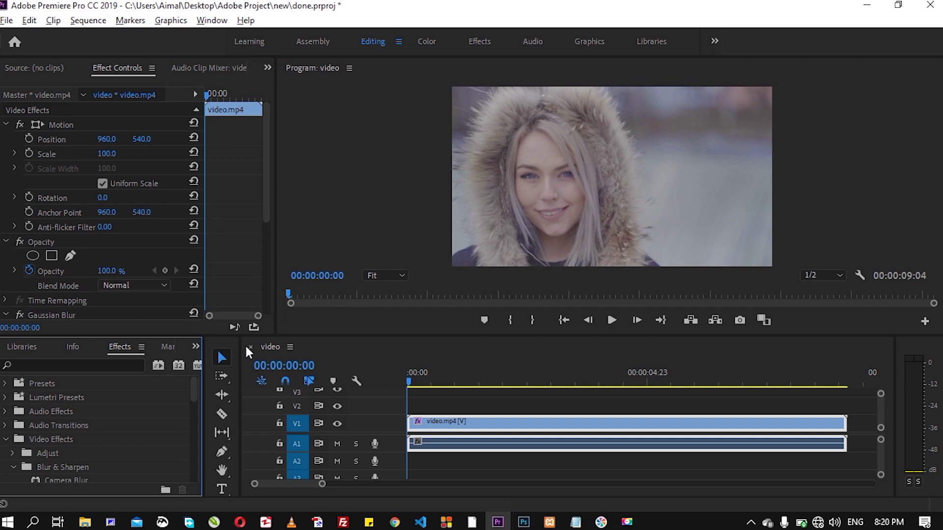
drag(240, 351, 274, 351)
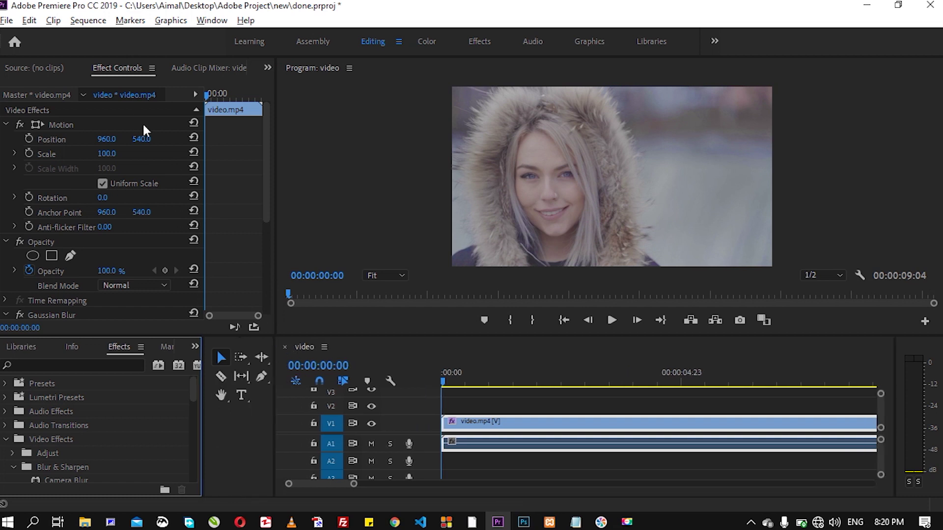
drag(202, 400, 253, 401)
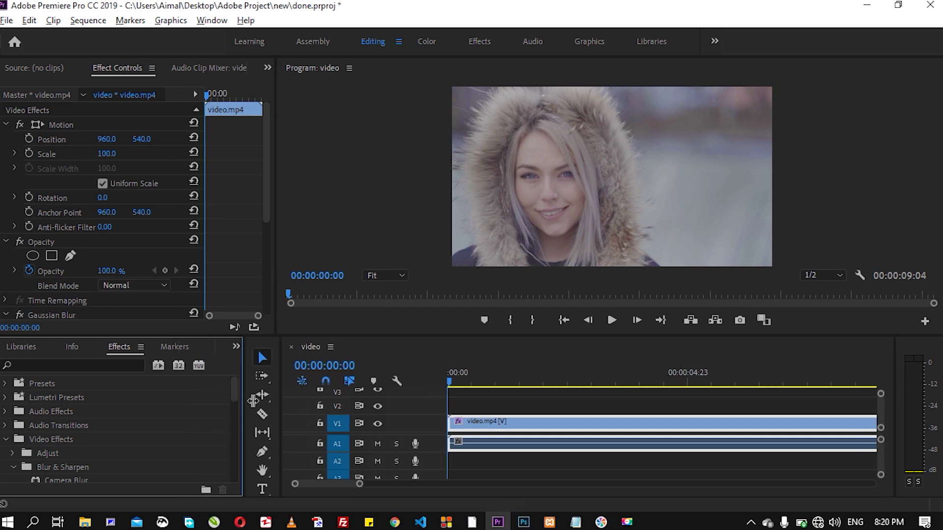
drag(267, 128, 276, 206)
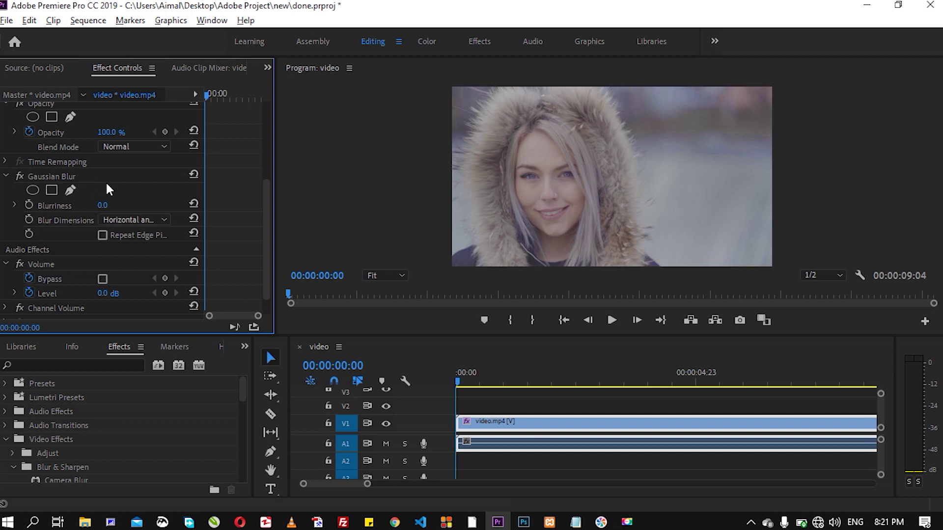
Test a heavy Blurriness on the whole frame with playback, then reduce Blurriness to 59.
drag(103, 207, 149, 207)
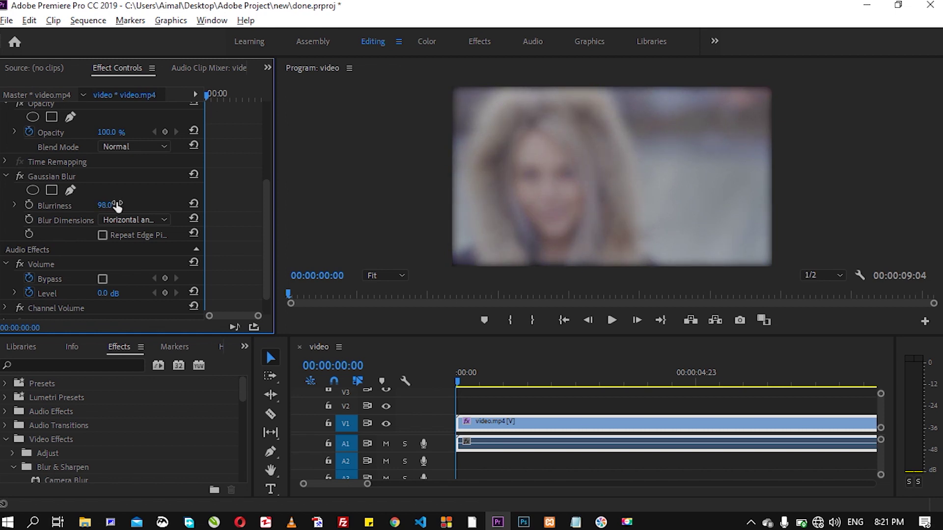
key(space)
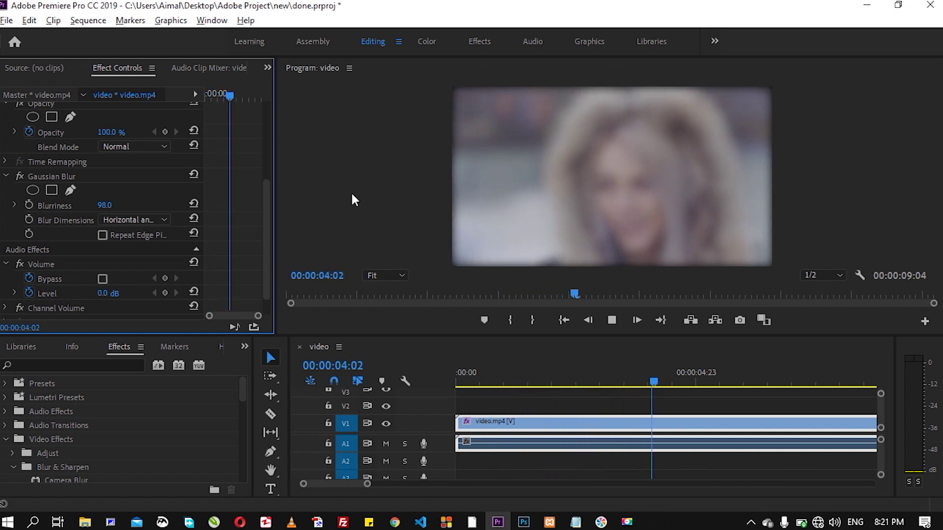
key(space)
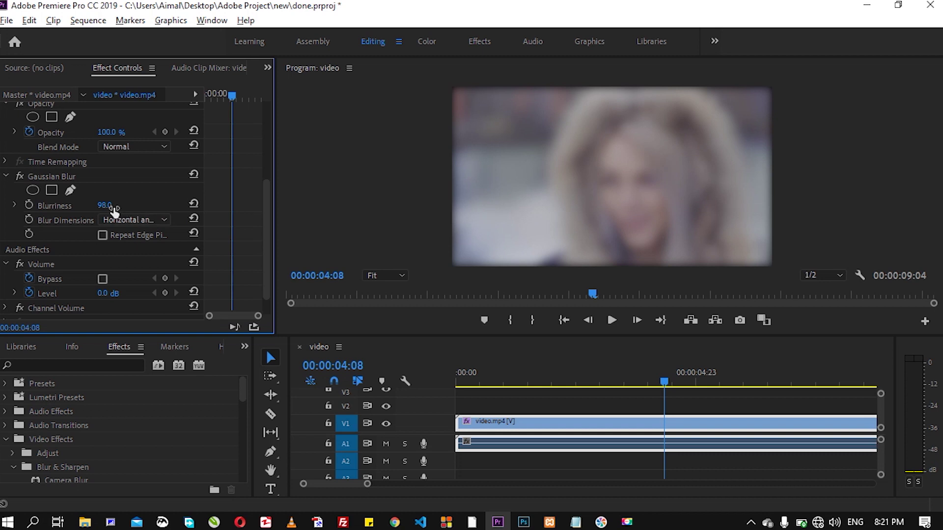
drag(109, 209, 79, 205)
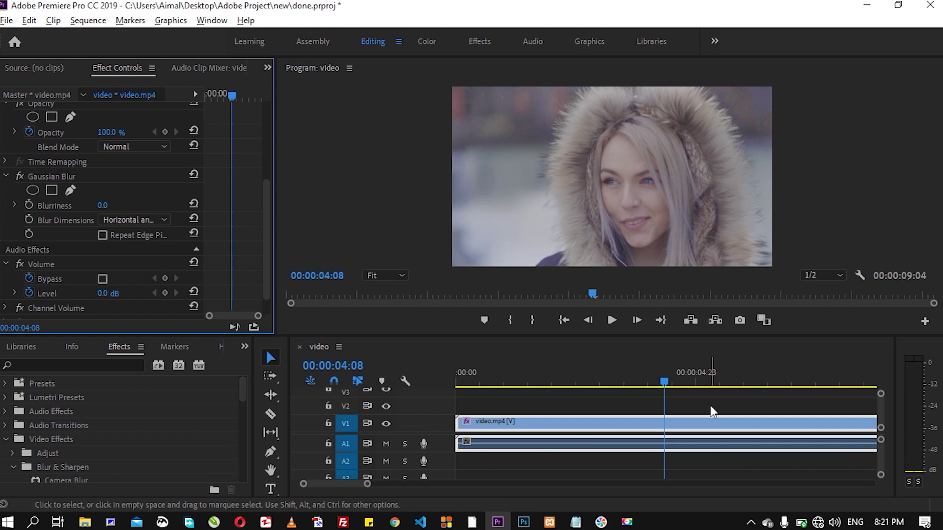
At frame 0, add an ellipse mask to Gaussian Blur and place it over the face.
drag(662, 382, 461, 383)
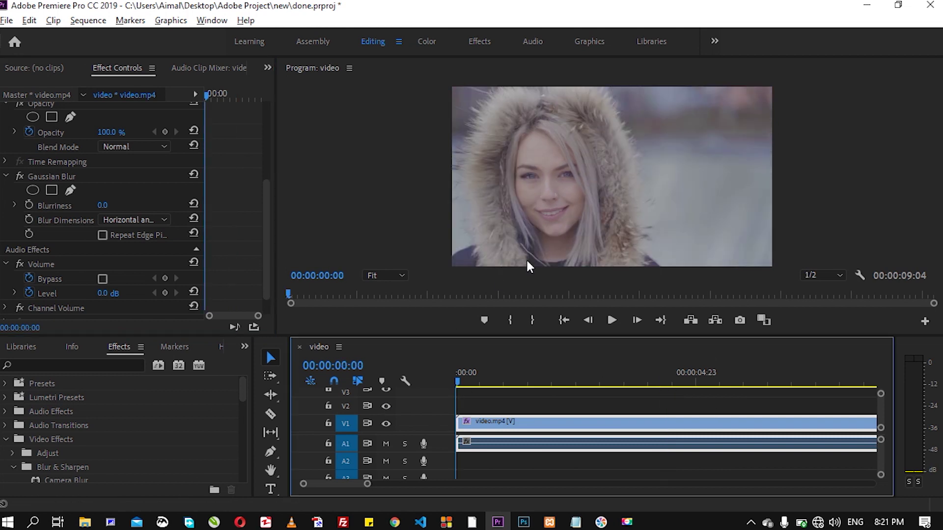
click(32, 189)
drag(620, 164, 560, 170)
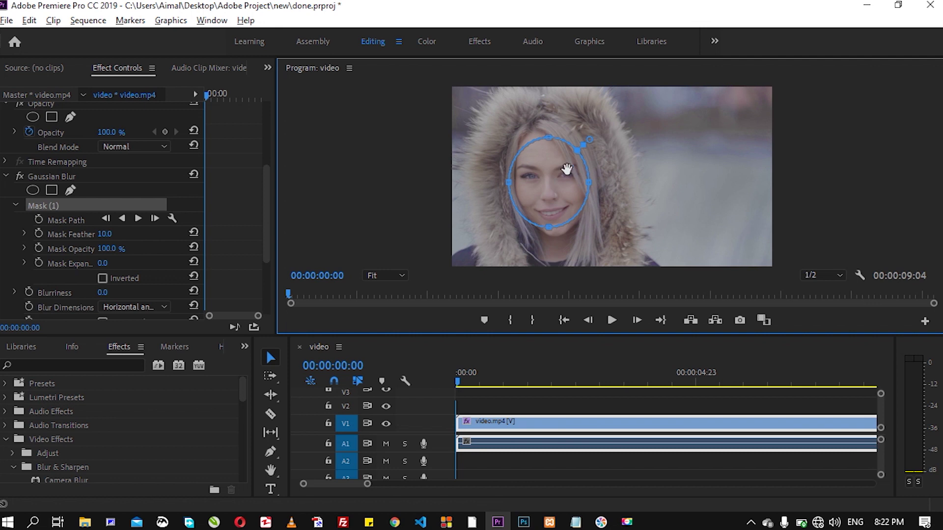
drag(551, 138, 531, 126)
Fine-tune the ellipse's width to fit the face and raise Blurriness to 121.
drag(588, 178, 576, 178)
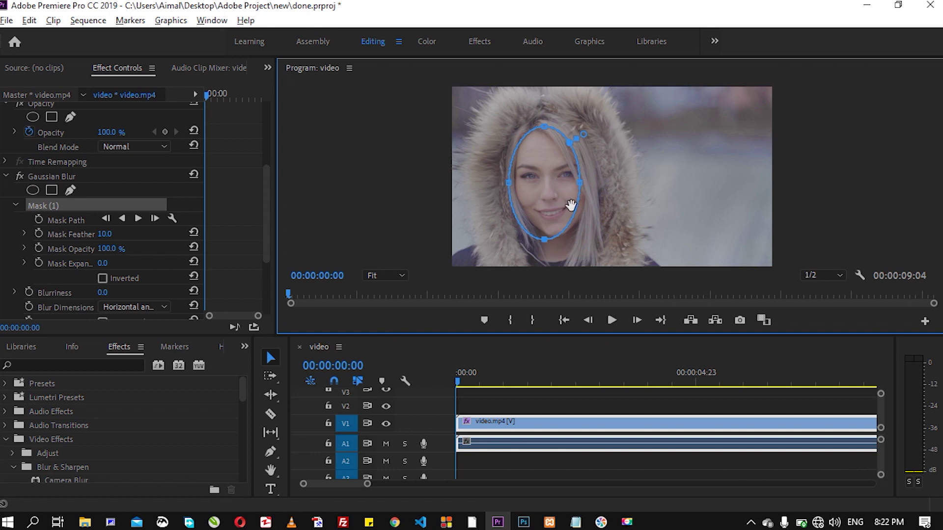
drag(581, 189, 587, 183)
drag(509, 184, 512, 182)
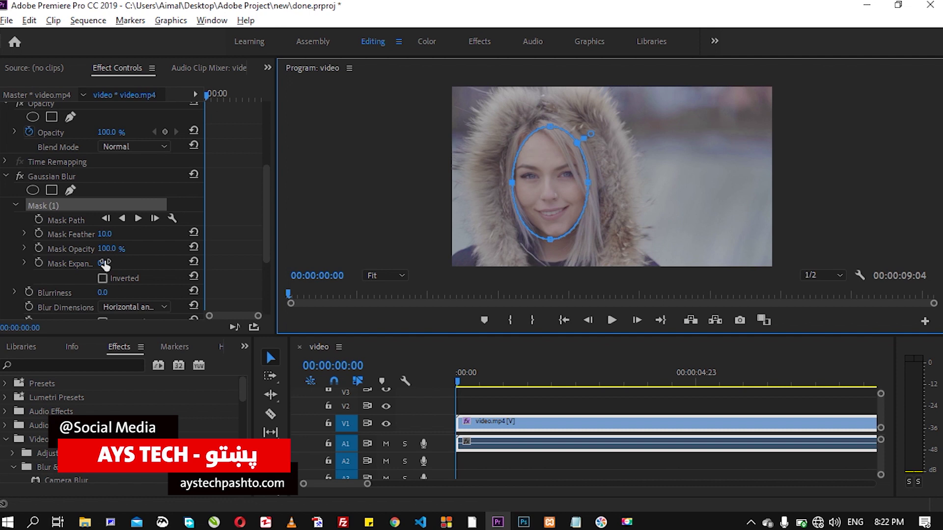
click(102, 292)
drag(104, 293, 143, 293)
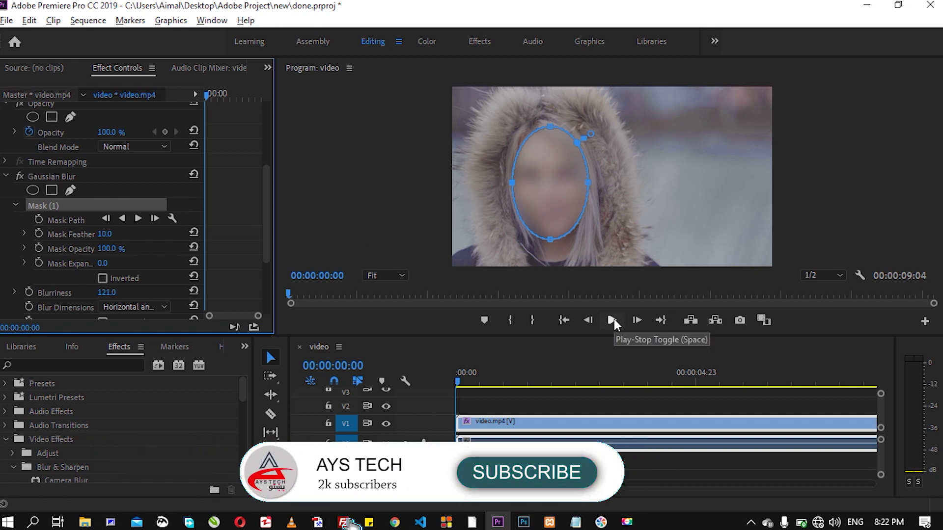
click(612, 320)
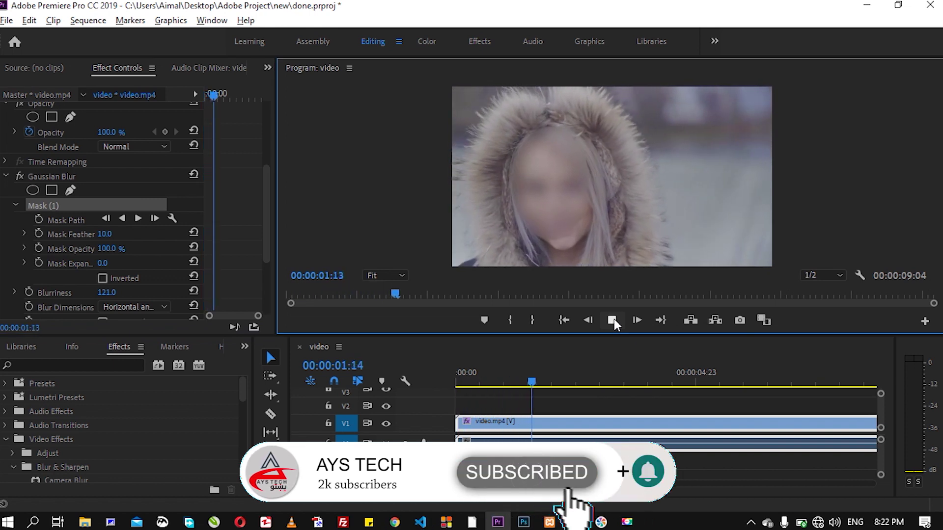
click(613, 320)
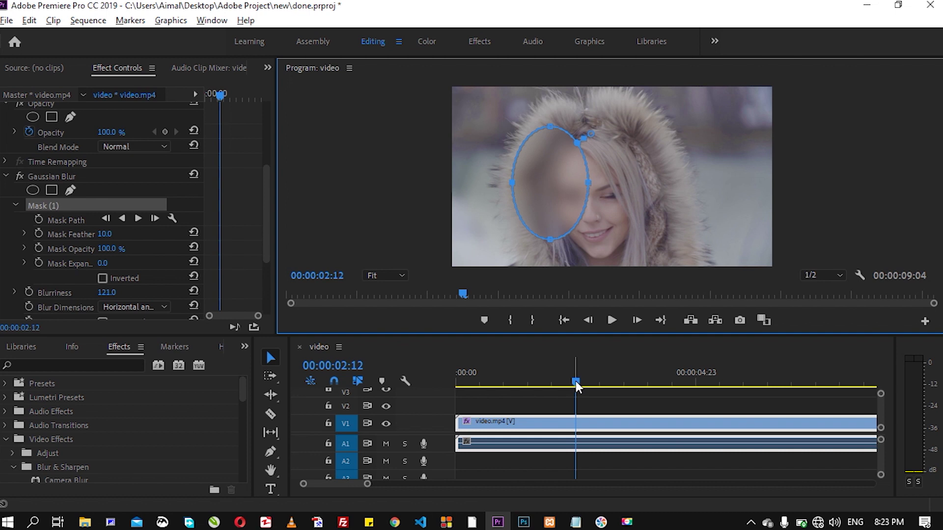
drag(576, 382, 443, 390)
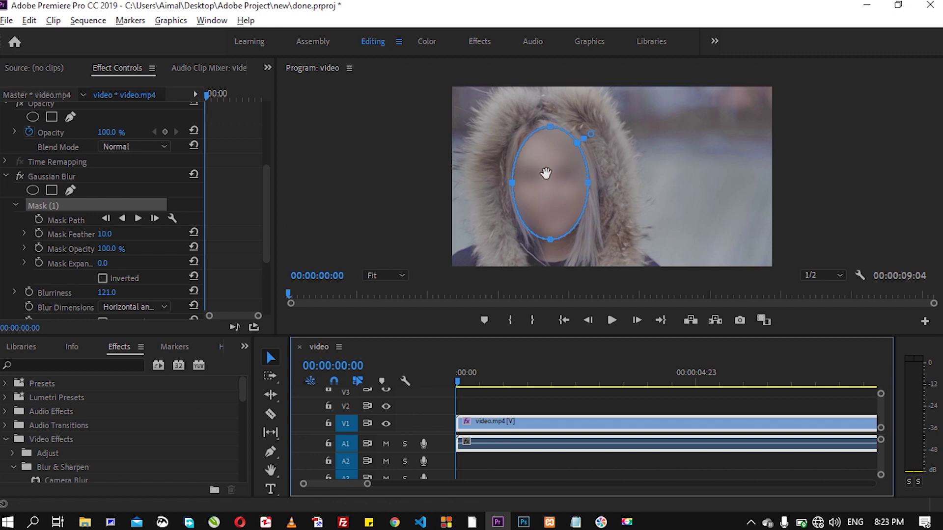
Track the face mask path forward through to the end of the clip.
click(137, 218)
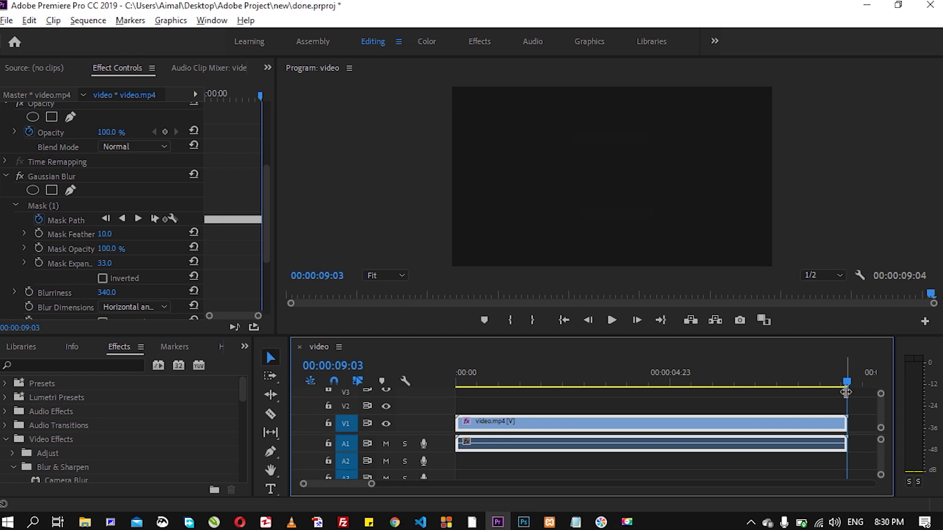
Play back the tracked blur from the start, then lower Mask Expansion to 7.
drag(847, 382, 440, 392)
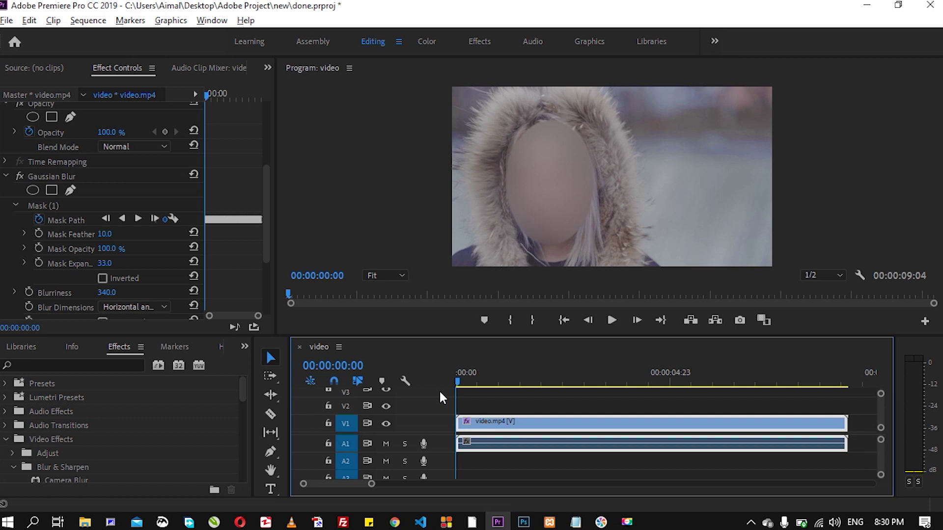
key(space)
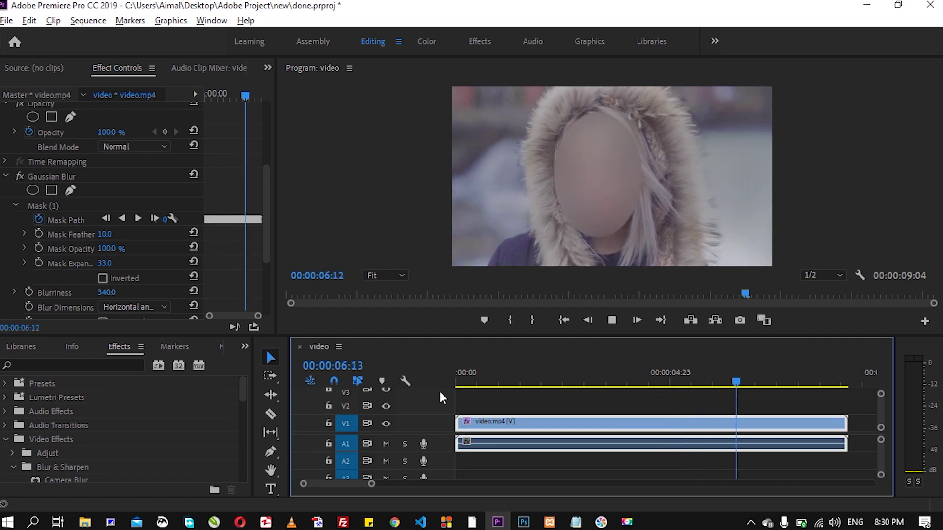
key(space)
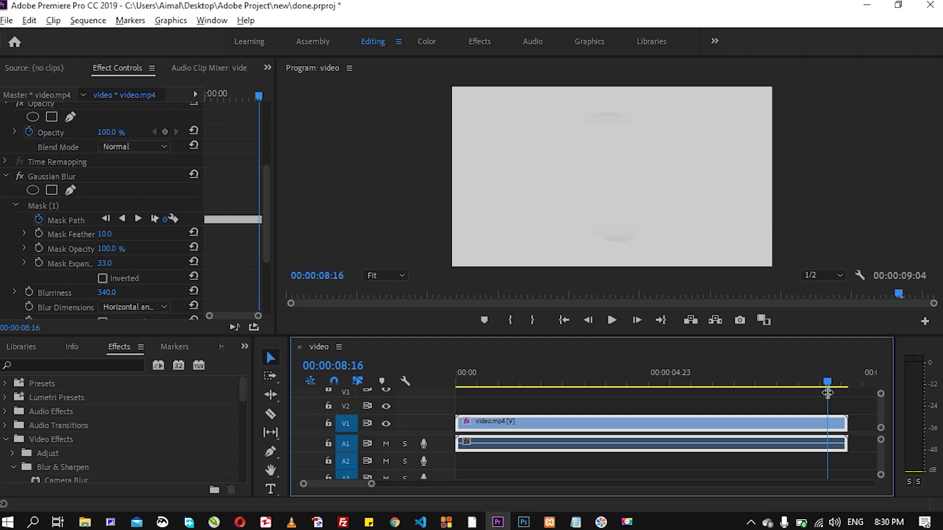
drag(830, 381, 443, 393)
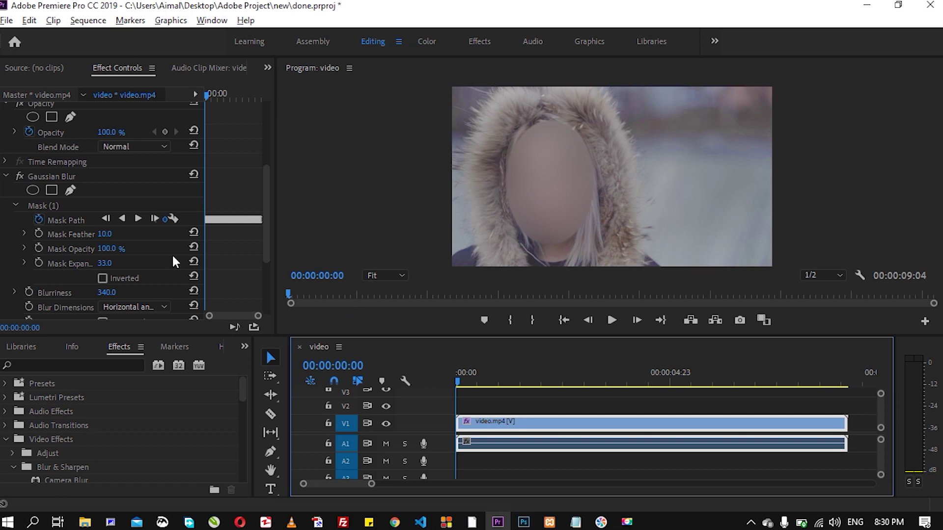
click(101, 265)
mouse_move(105, 263)
mouse_down()
mouse_move(121, 264)
mouse_move(88, 267)
mouse_up()
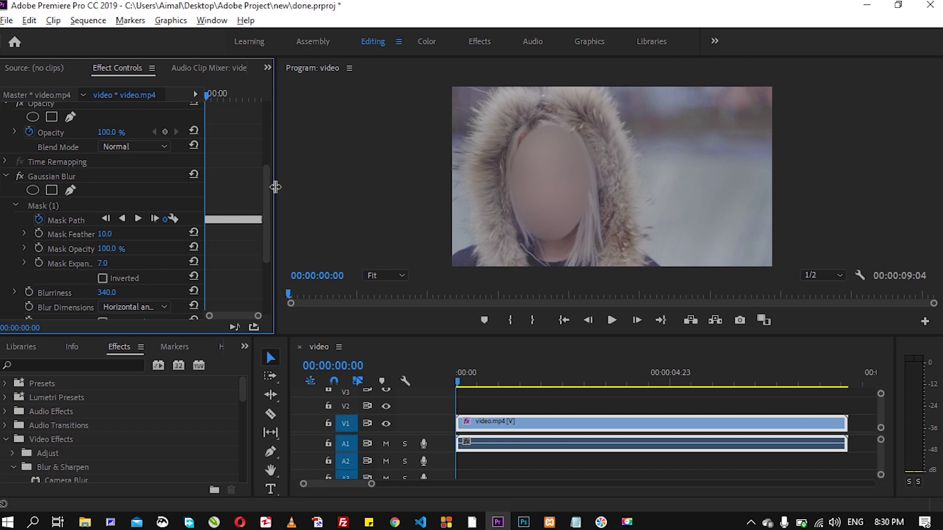
Widen the Effect Controls panel and enter 87 for Mask Expansion.
drag(279, 187, 317, 187)
drag(317, 187, 337, 187)
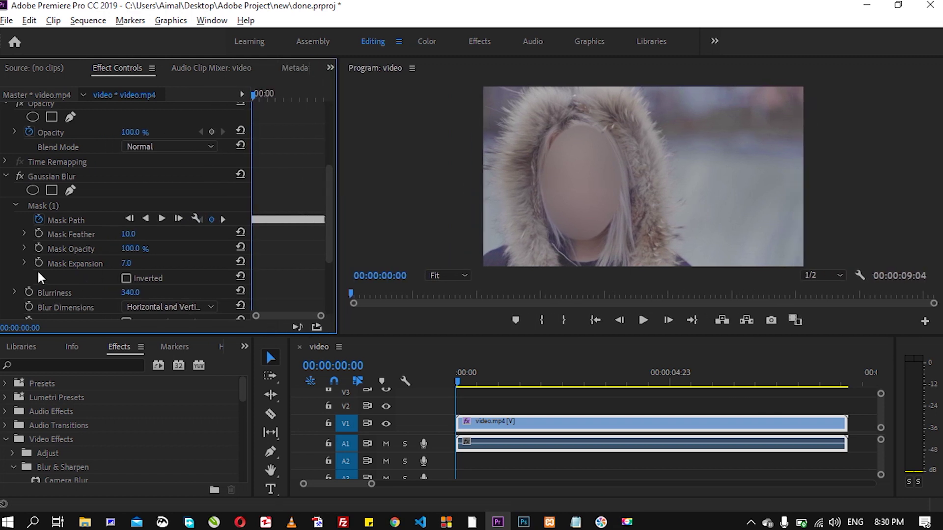
click(126, 263)
text(87)
key(Return)
Adjust Mask Expansion to settle on 40, then scrub the playhead back to the start.
mouse_move(128, 264)
mouse_down()
mouse_move(172, 264)
mouse_move(62, 264)
mouse_up()
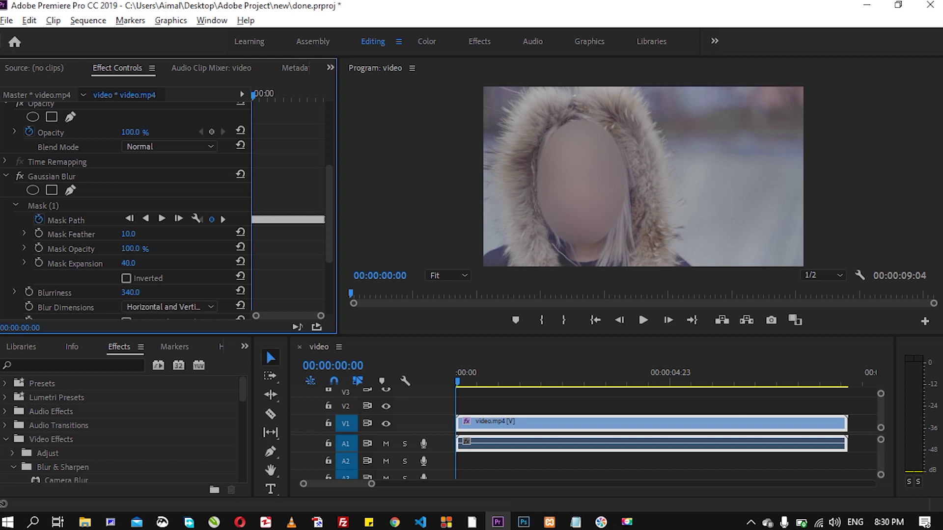
mouse_move(124, 263)
mouse_down()
mouse_move(112, 248)
mouse_move(269, 251)
mouse_up()
drag(458, 381, 450, 380)
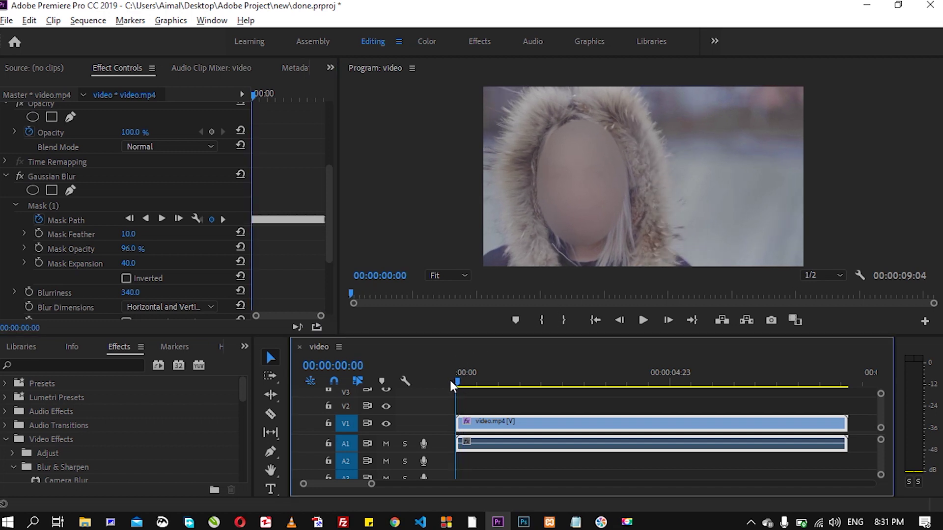